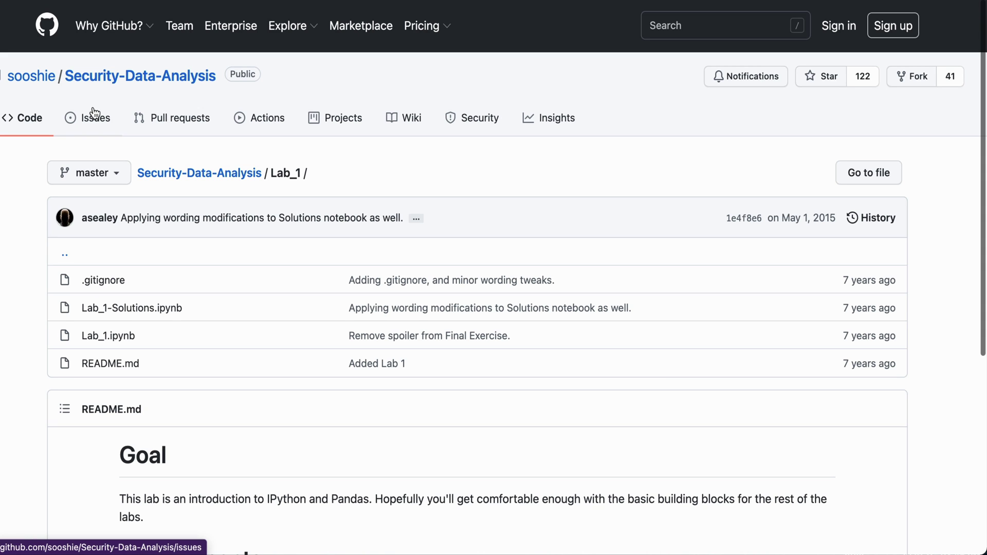
# - Open Lab_1.ipynb in the GitHub repository and review its exercises from File sampling through the Final Exercise
pyautogui.click(110, 336)
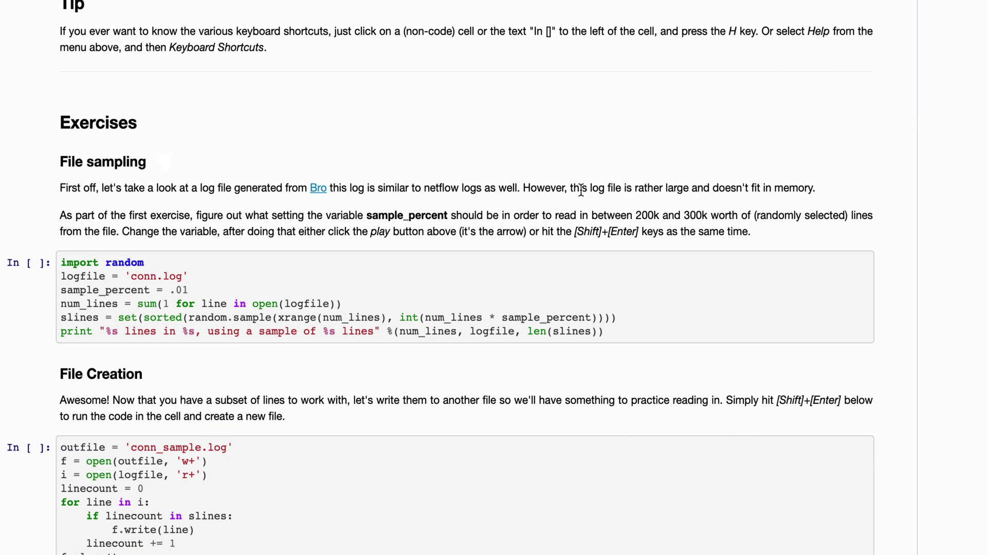
pyautogui.moveTo(591, 189); pyautogui.dragTo(806, 192)
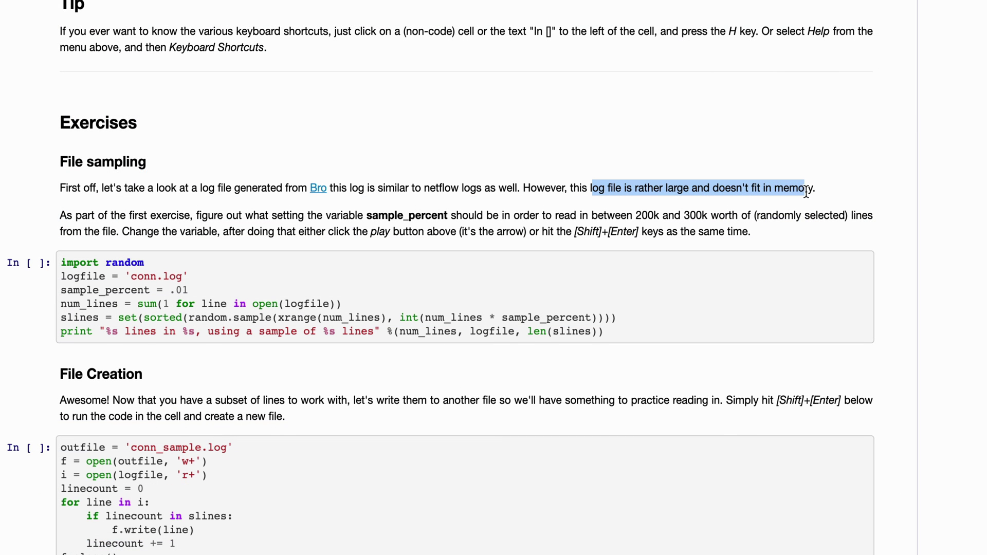
pyautogui.click(813, 191)
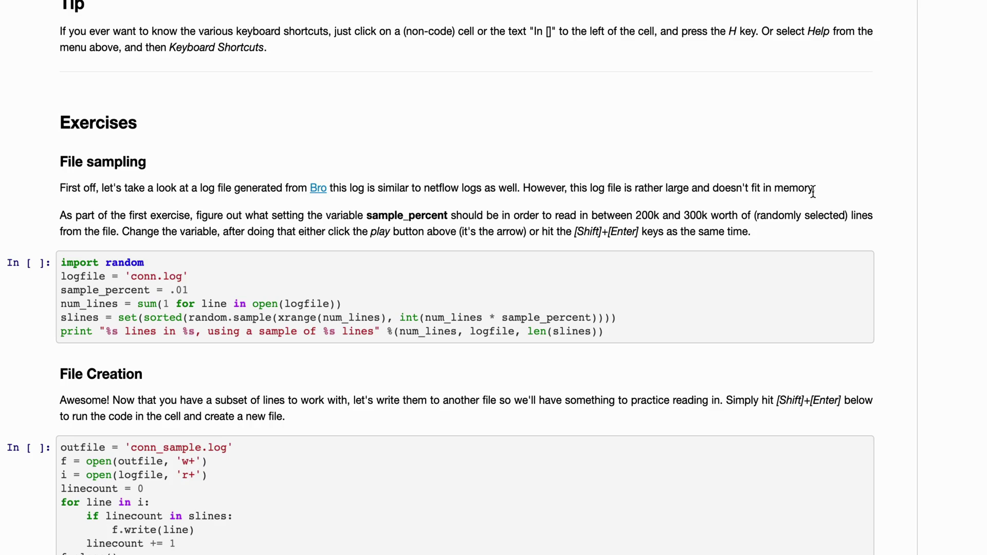
pyautogui.scroll(-10, 813, 192)
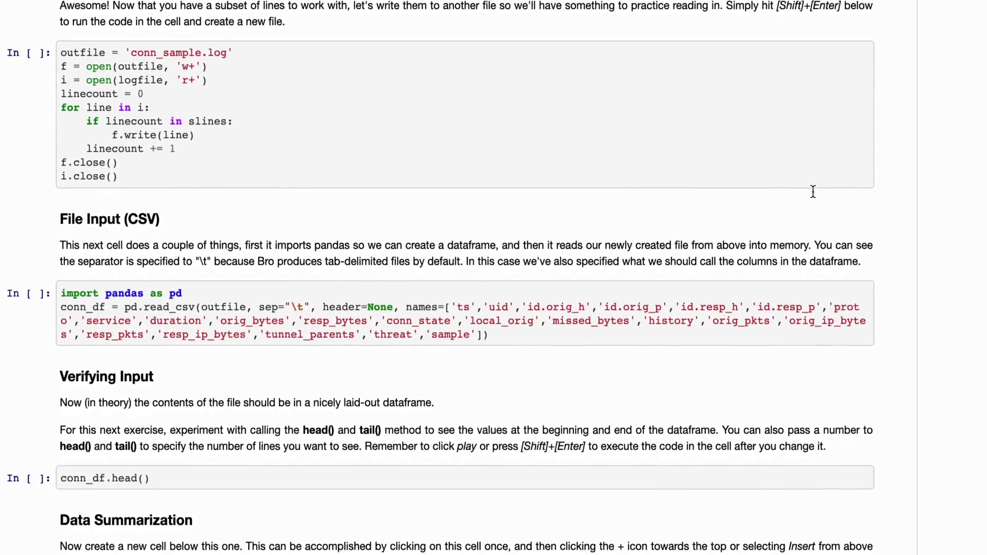
pyautogui.scroll(-5, 813, 192)
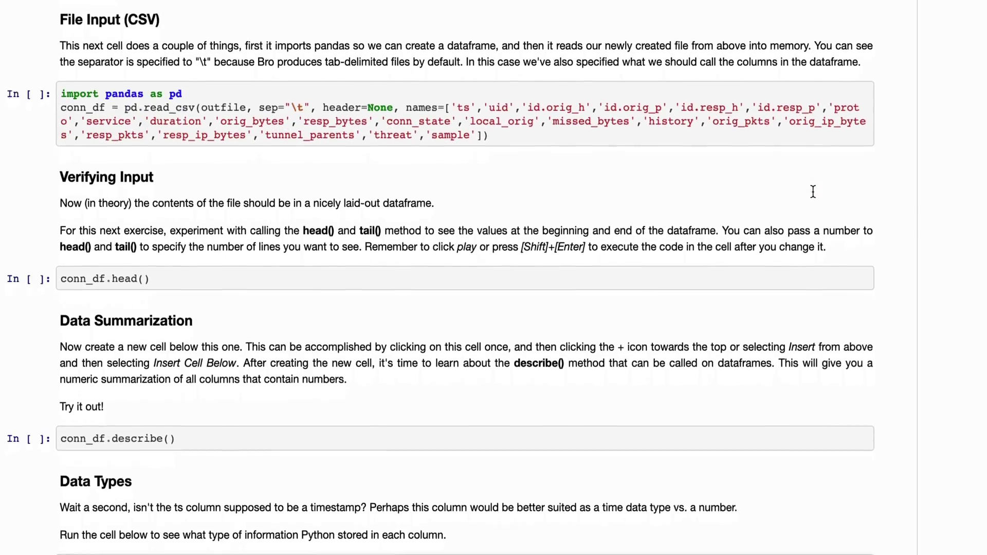
pyautogui.scroll(-10, 812, 192)
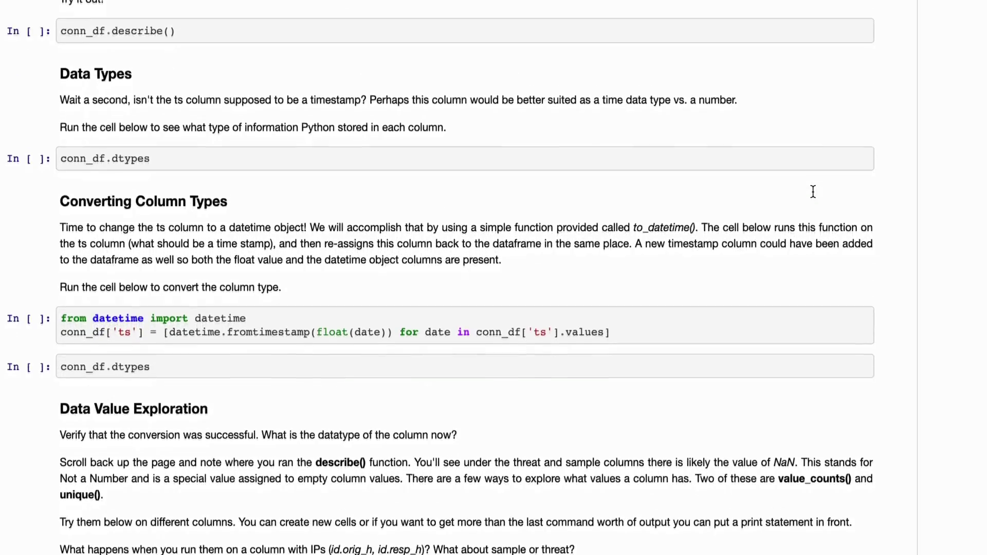
pyautogui.scroll(-9, 813, 192)
pyautogui.scroll(-4, 813, 191)
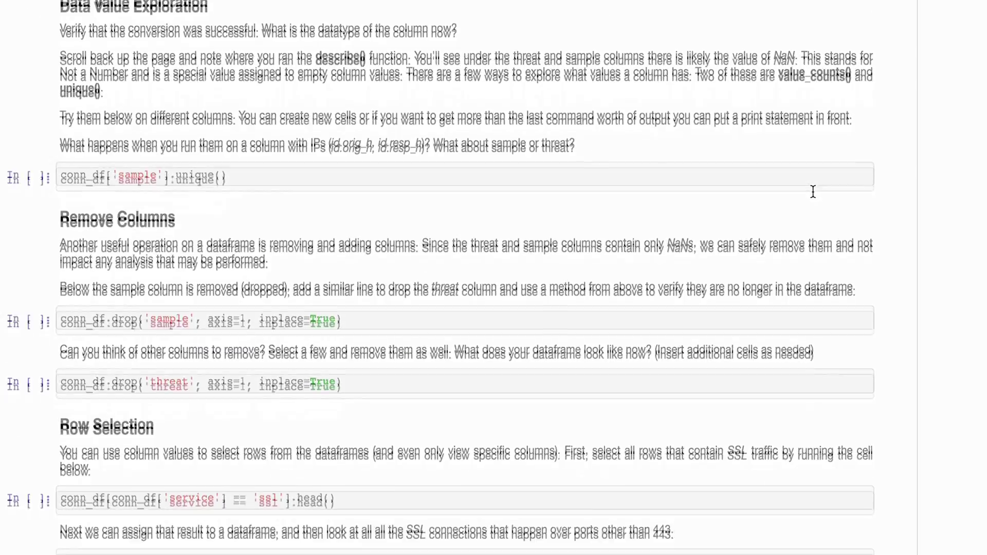
pyautogui.scroll(-4, 813, 192)
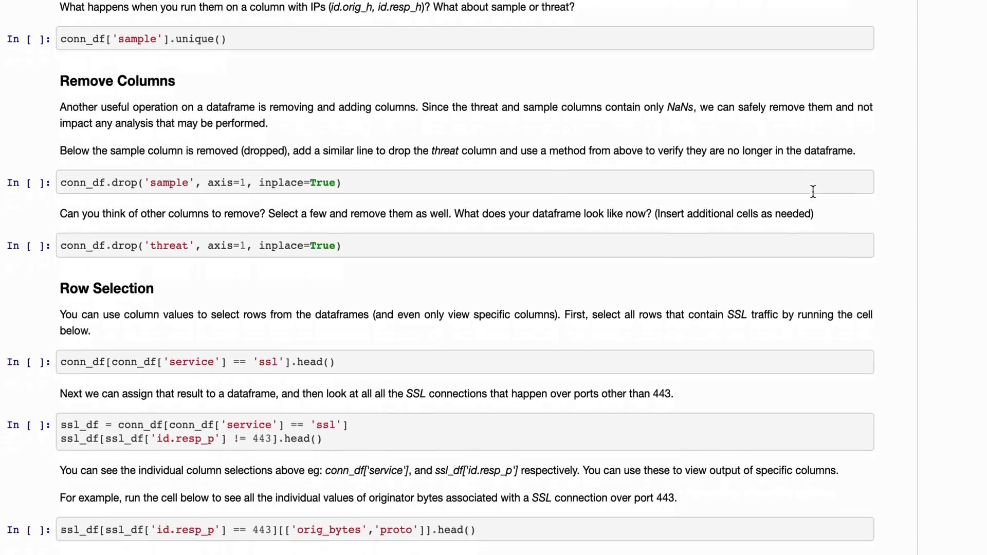
pyautogui.scroll(-3, 813, 191)
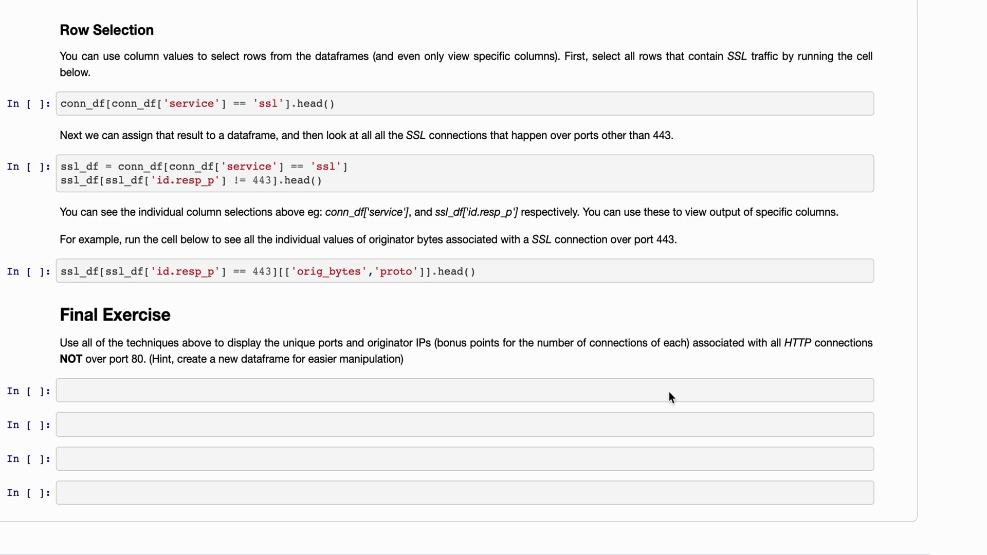
pyautogui.scroll(14, 669, 393)
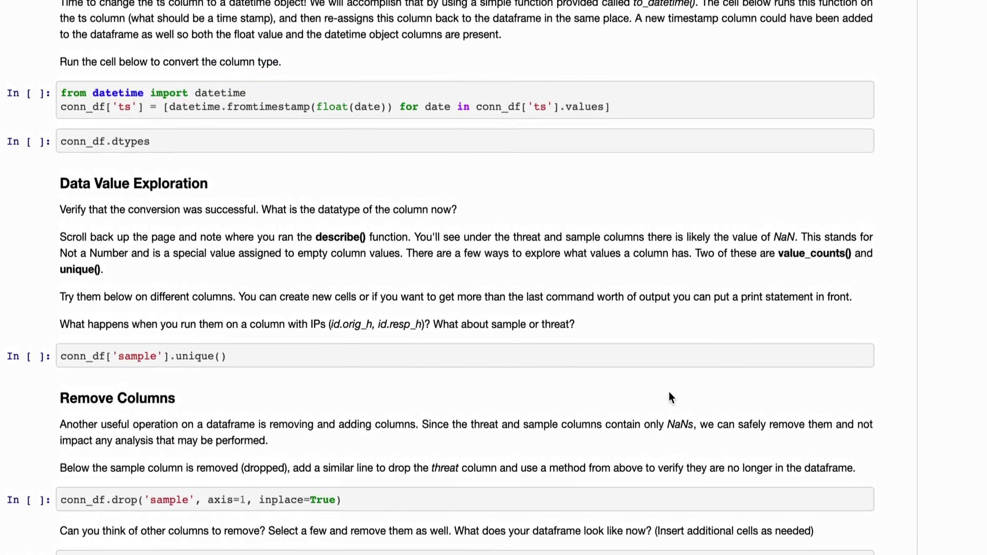
pyautogui.scroll(2, 669, 393)
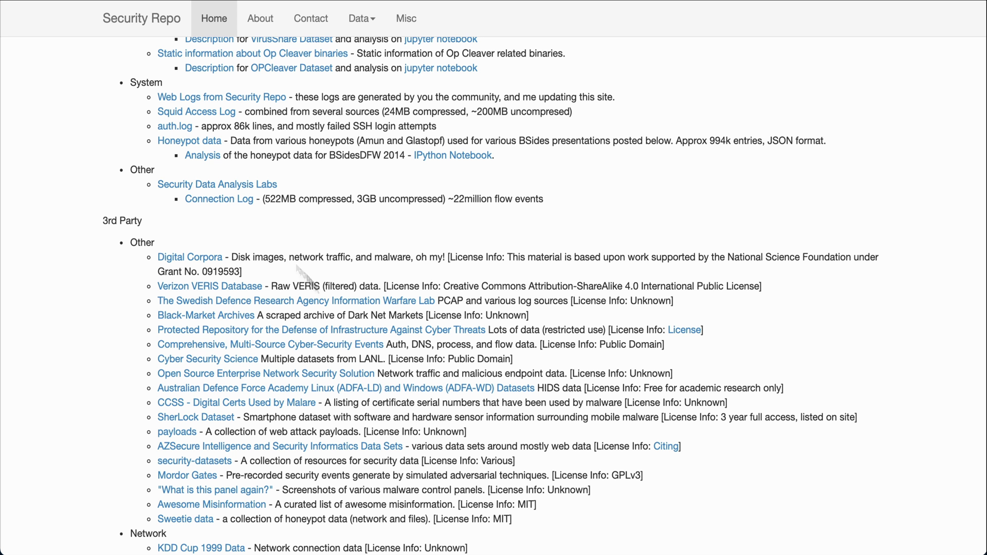
# - Copy the Connection Log link from Security Repo, import it by URL into Gigasheet, and open the processed conn.log.zip
pyautogui.rightClick(228, 199)
pyautogui.click(255, 282)
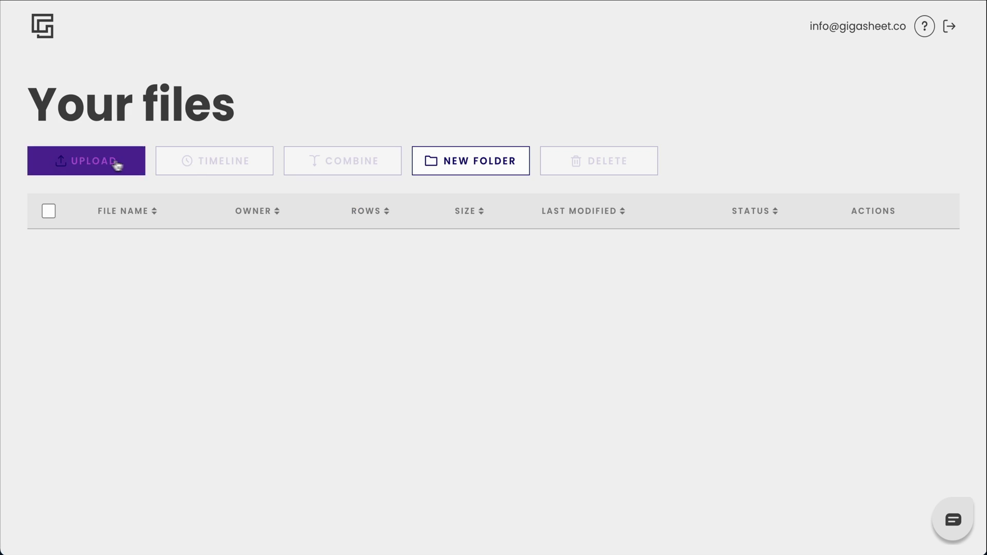
pyautogui.click(118, 166)
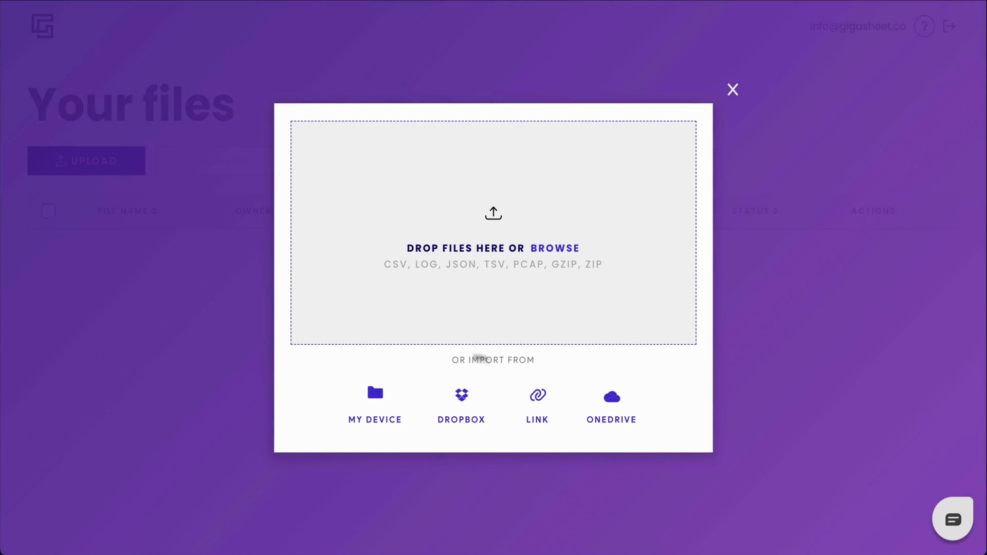
pyautogui.click(536, 402)
pyautogui.rightClick(484, 277)
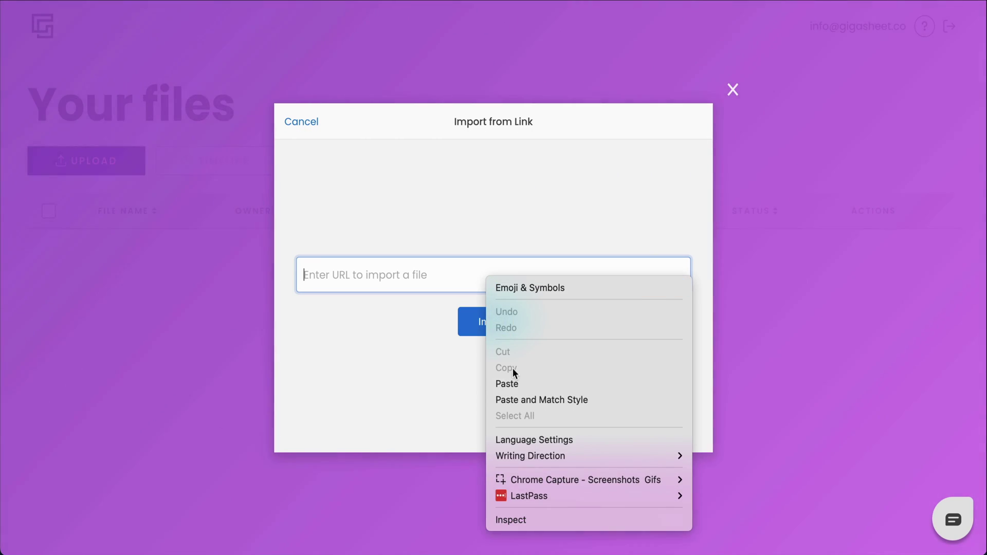
pyautogui.click(511, 383)
pyautogui.click(493, 323)
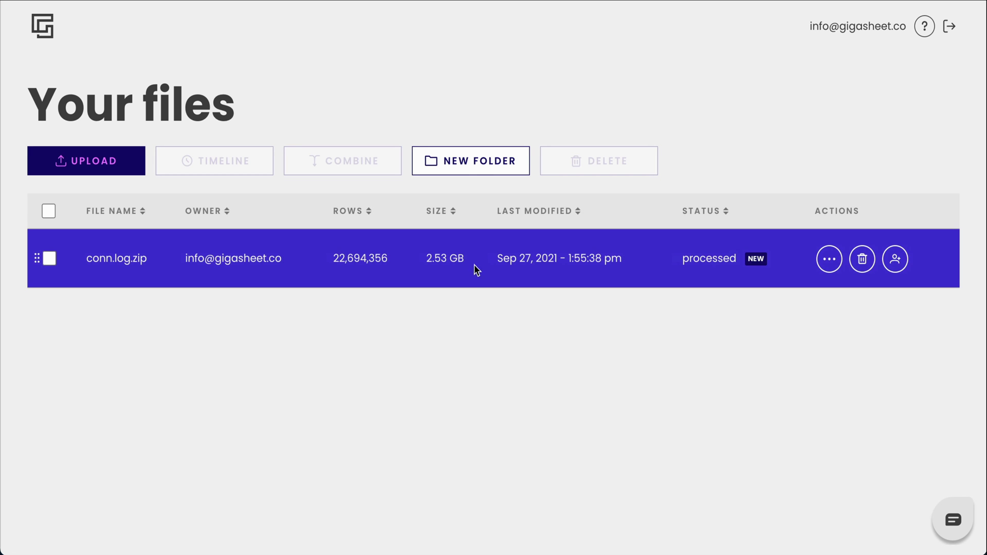
pyautogui.click(477, 270)
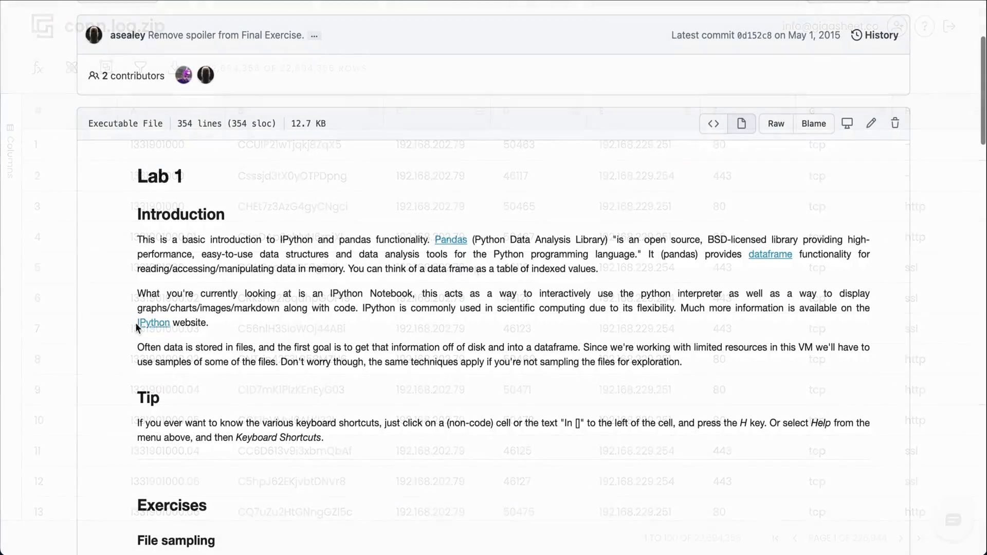
# - Switch to the GitHub Lab 1 notebook and read from the introduction through the Converting Column Types exercise, noting the log-size and datetime instructions
pyautogui.scroll(-2, 135, 322)
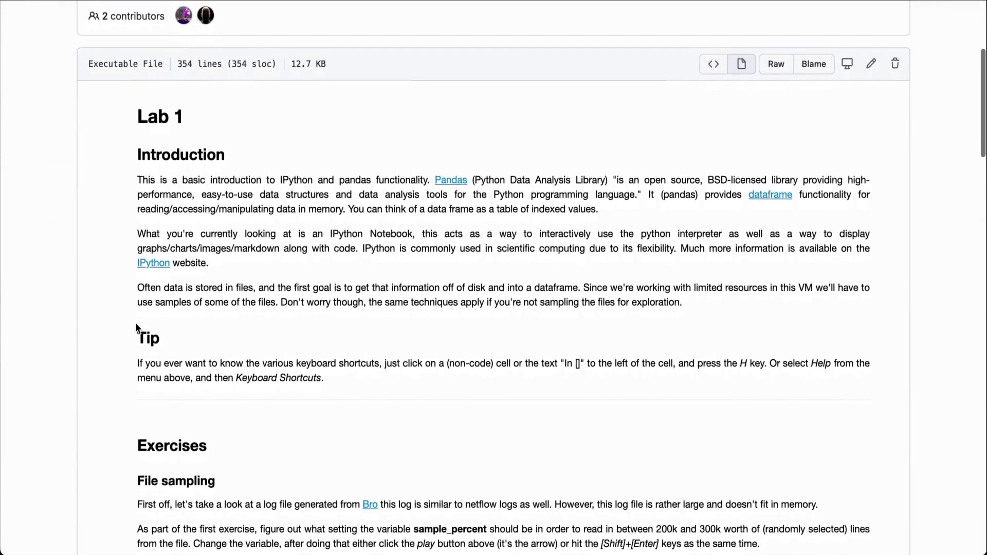
pyautogui.scroll(-3, 134, 323)
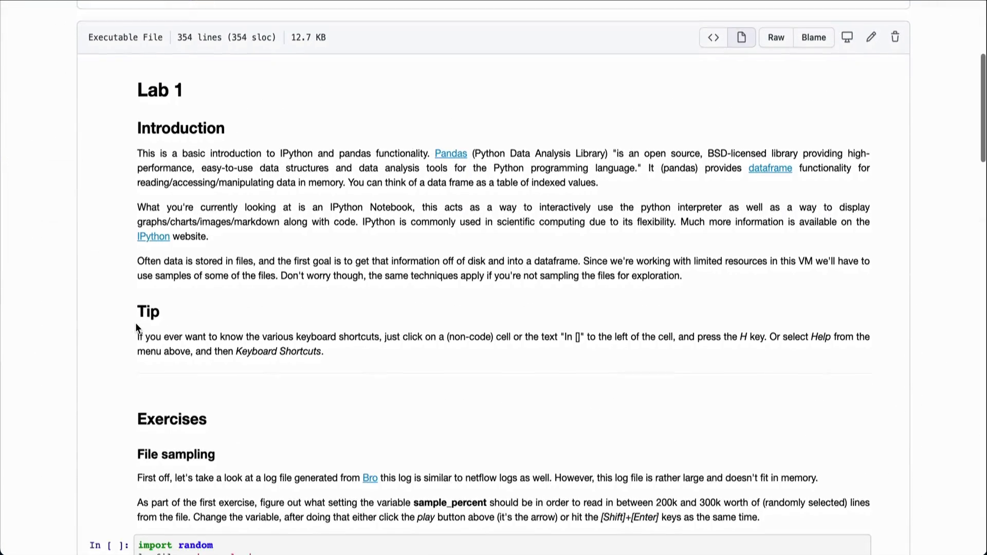
pyautogui.scroll(-3, 135, 322)
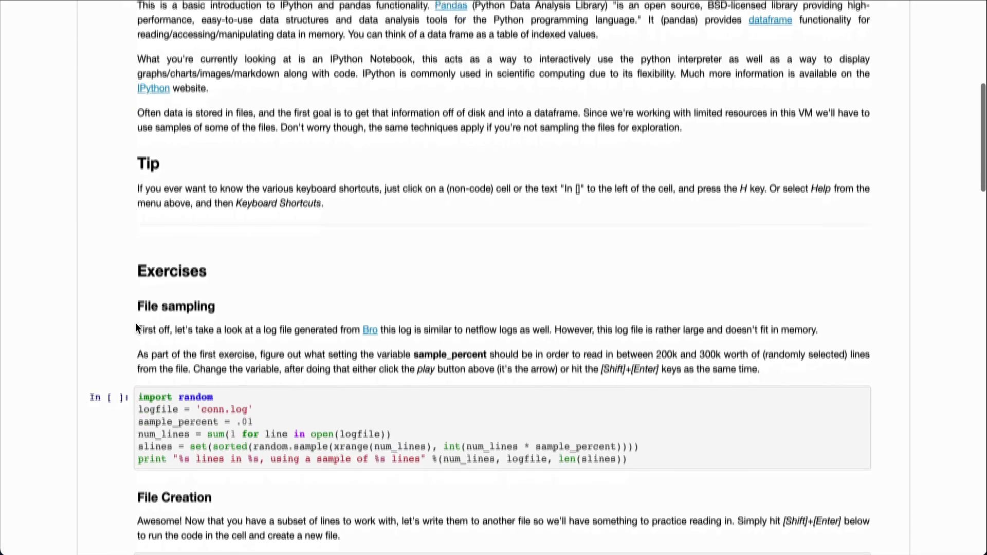
pyautogui.scroll(-1, 135, 323)
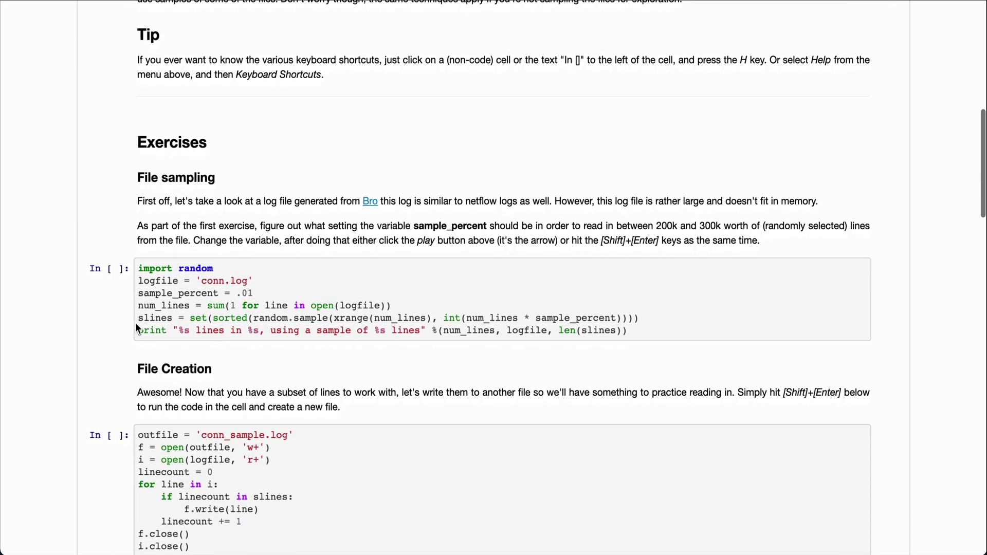
pyautogui.moveTo(656, 202); pyautogui.dragTo(819, 201)
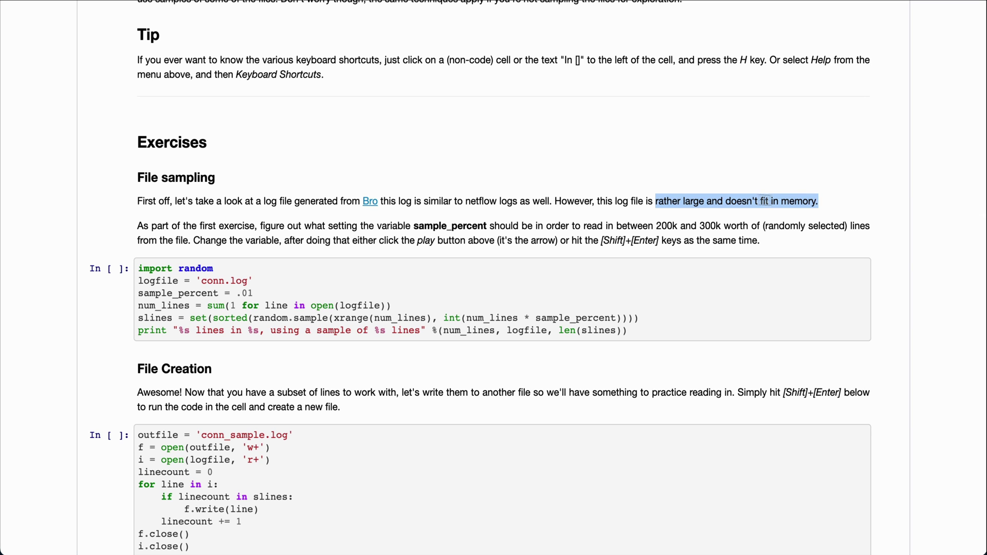
pyautogui.click(678, 218)
pyautogui.scroll(-2, 678, 218)
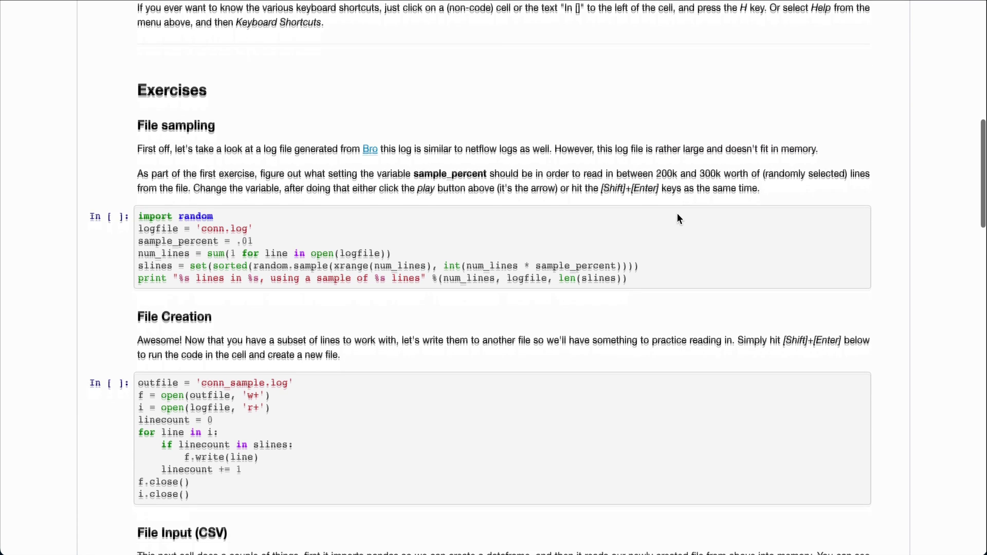
pyautogui.scroll(-10, 677, 218)
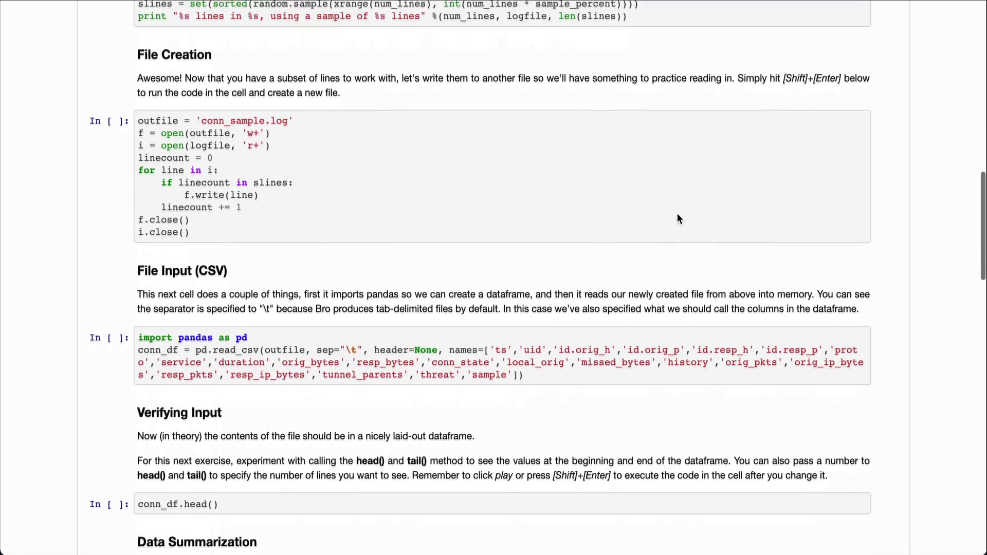
pyautogui.scroll(-6, 678, 219)
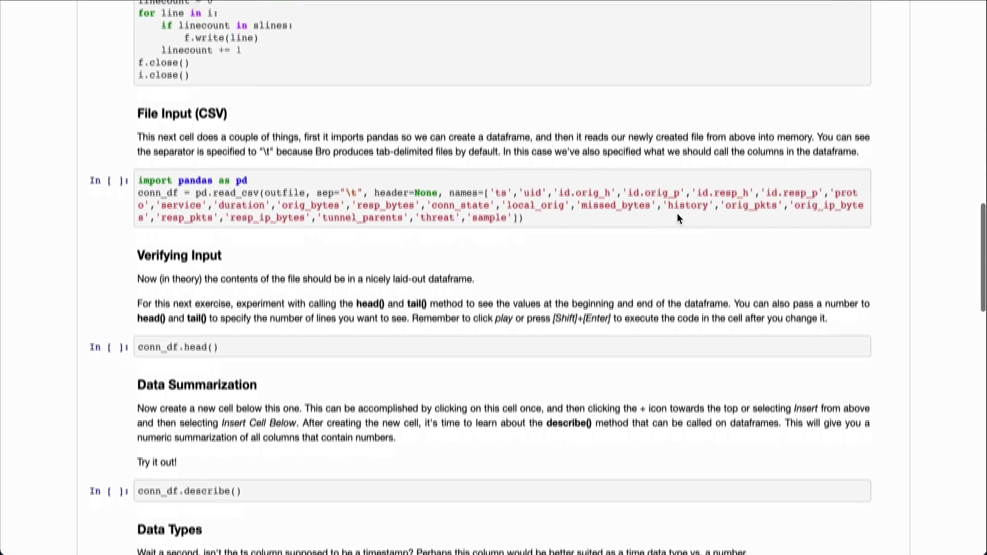
pyautogui.scroll(-5, 678, 214)
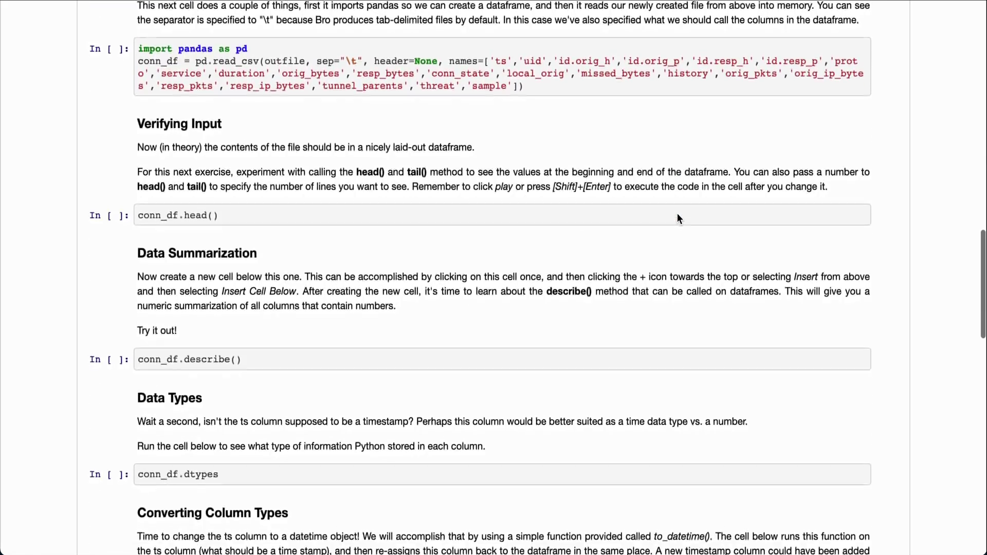
pyautogui.scroll(-7, 677, 218)
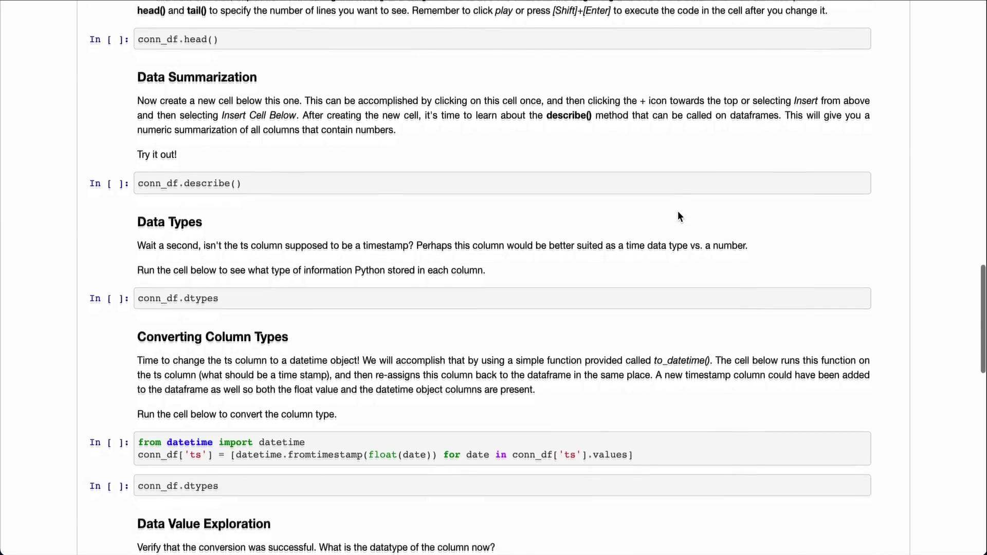
pyautogui.scroll(-6, 678, 216)
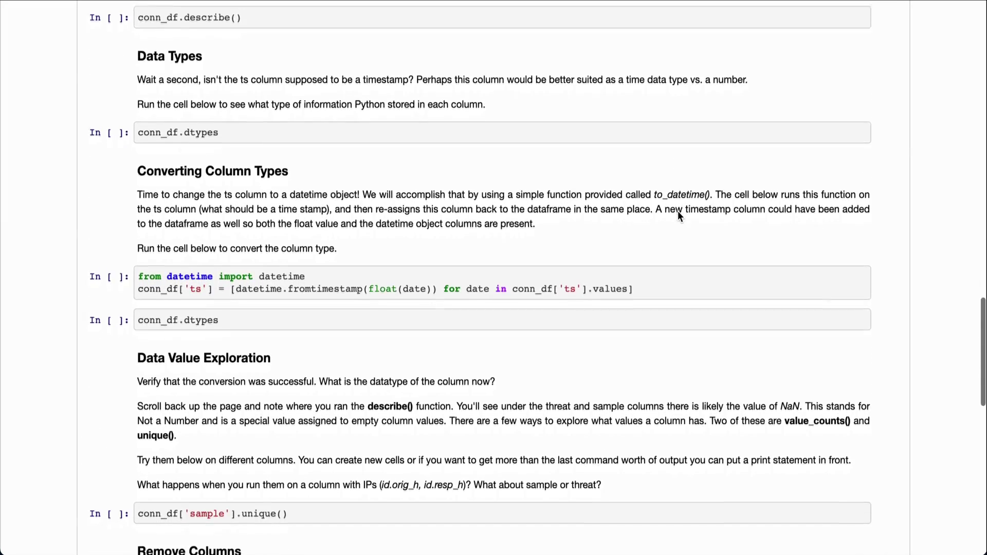
pyautogui.scroll(-1, 678, 214)
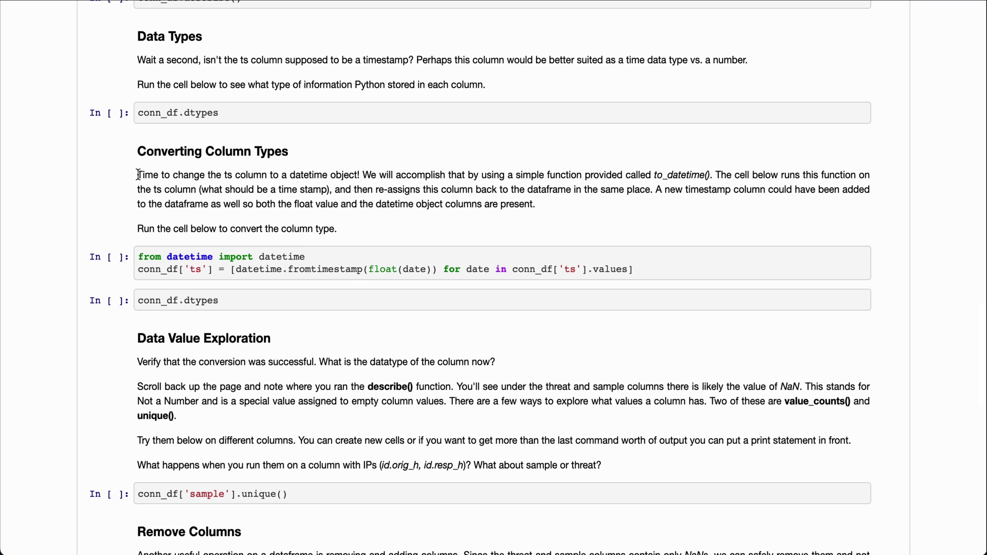
pyautogui.moveTo(138, 175); pyautogui.dragTo(363, 176)
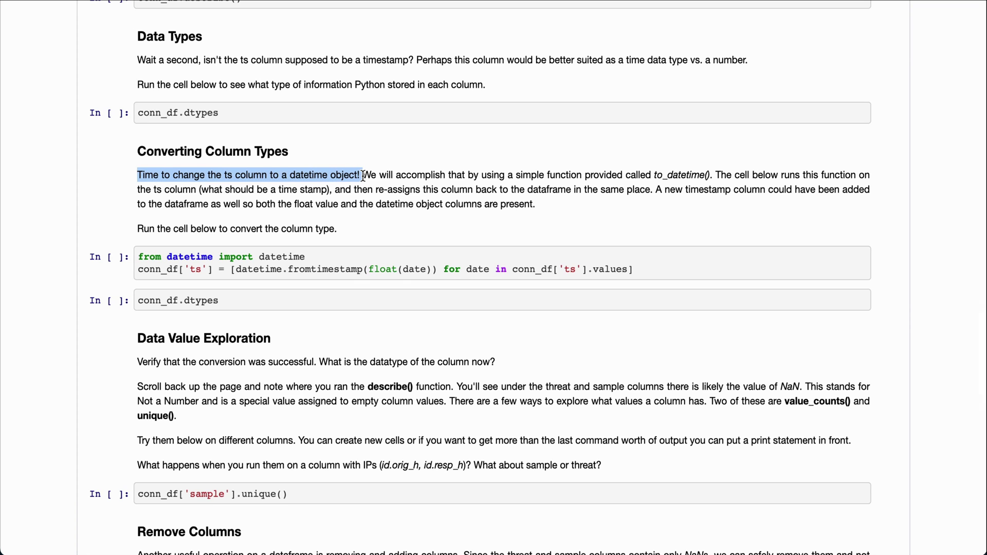
pyautogui.click(421, 223)
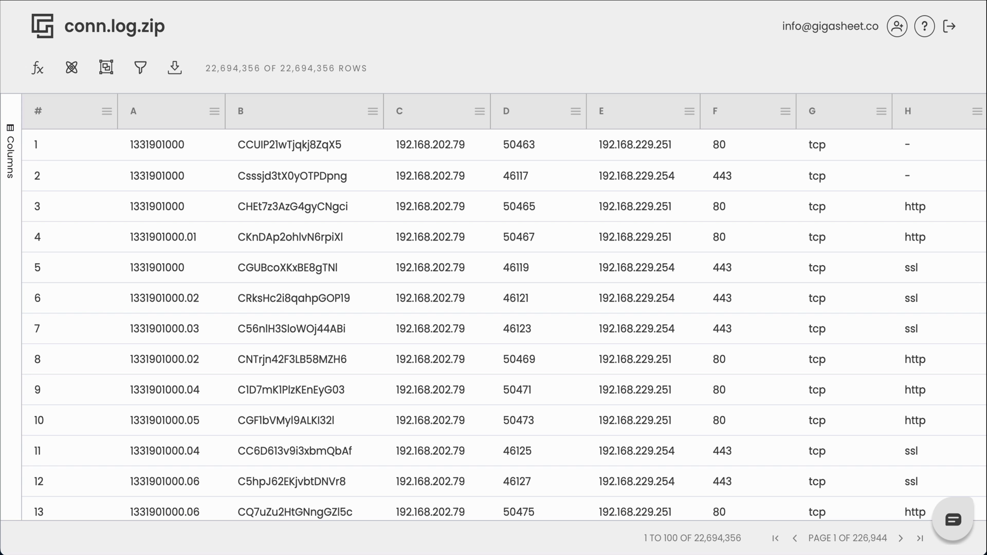
# - In Gigasheet, apply Cleanup Unix time to column A of conn.log.zip with the EDT - America/New York (GMT -04:00) offset
pyautogui.click(214, 113)
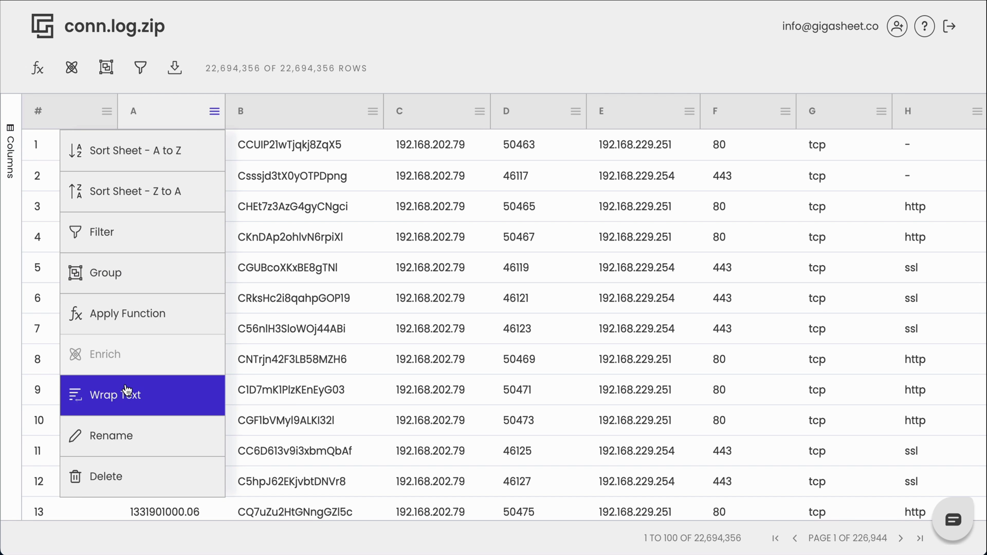
pyautogui.click(141, 316)
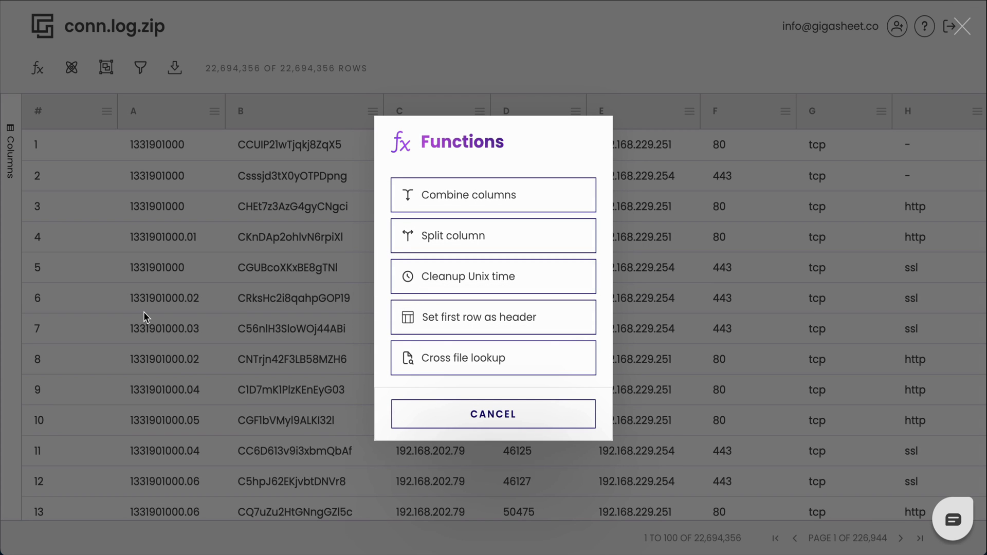
pyautogui.click(449, 278)
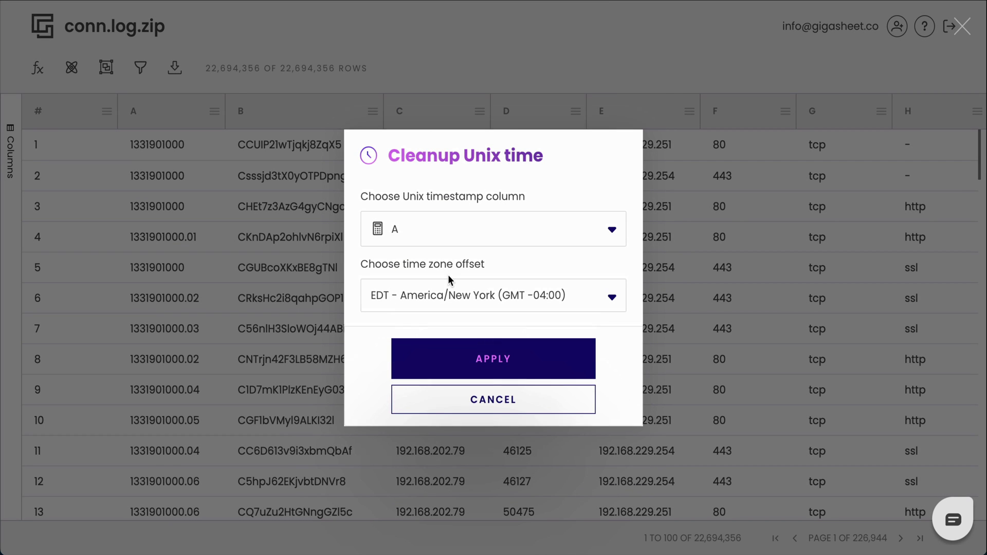
pyautogui.click(469, 369)
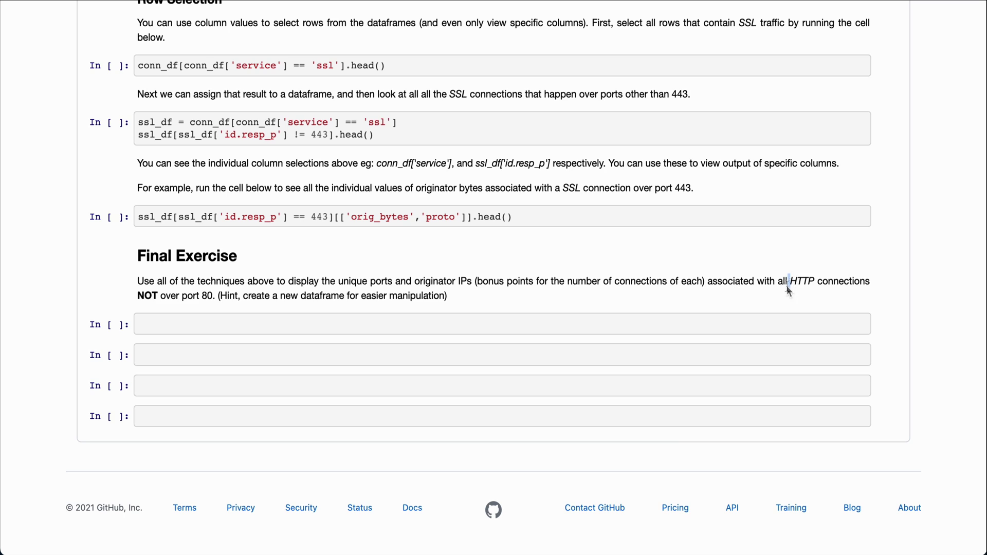
# - Read the Final Exercise task in the GitHub Lab 1 notebook about HTTP connections not over port 80
pyautogui.moveTo(791, 280); pyautogui.dragTo(587, 304)
pyautogui.click(585, 301)
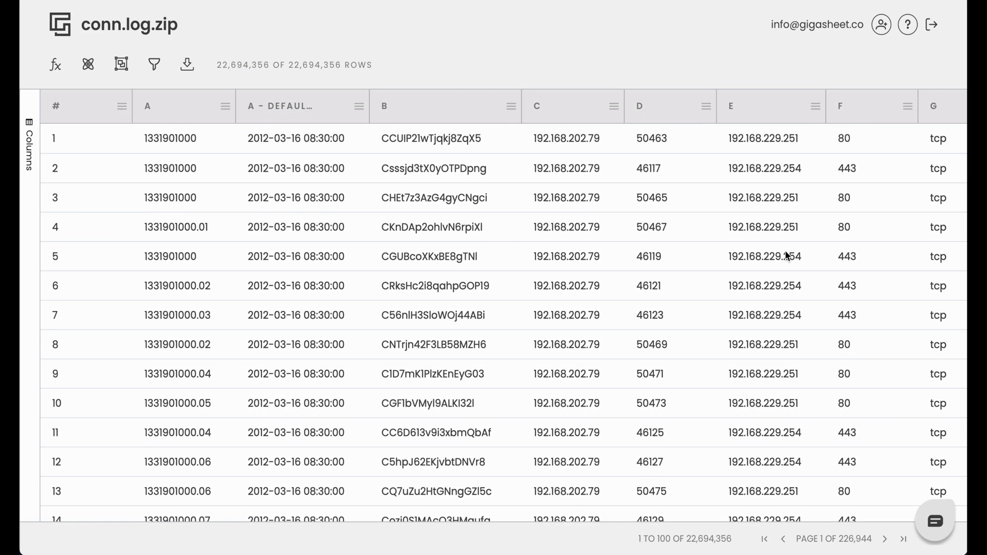
# - Filter conn.log.zip to the rows whose column H service value is http
pyautogui.hscroll(5, 786, 255)
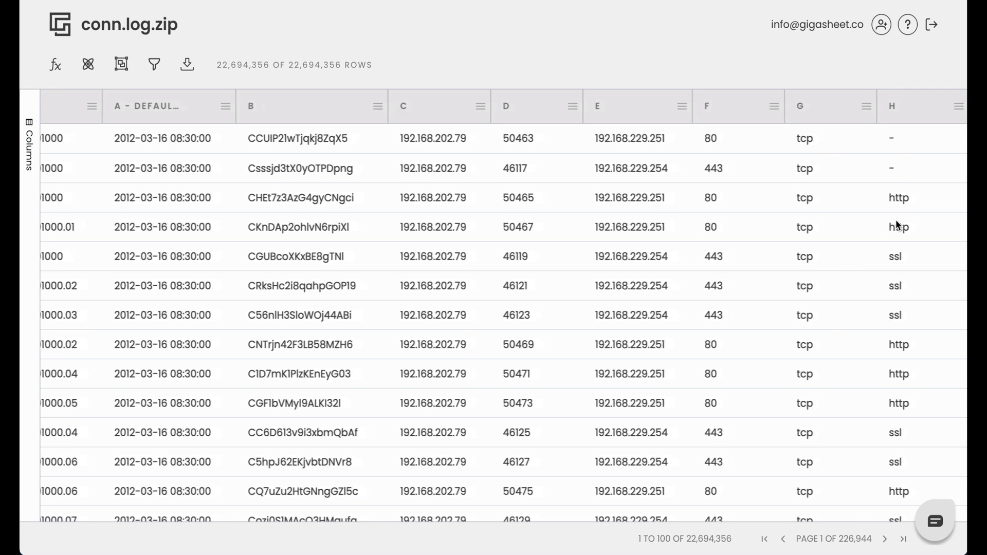
pyautogui.hscroll(2, 897, 226)
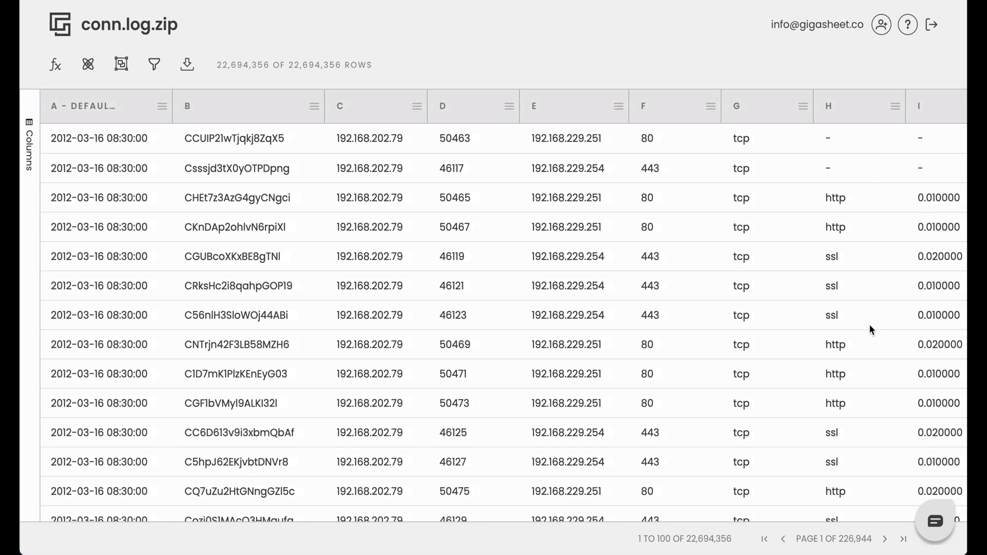
pyautogui.click(696, 328)
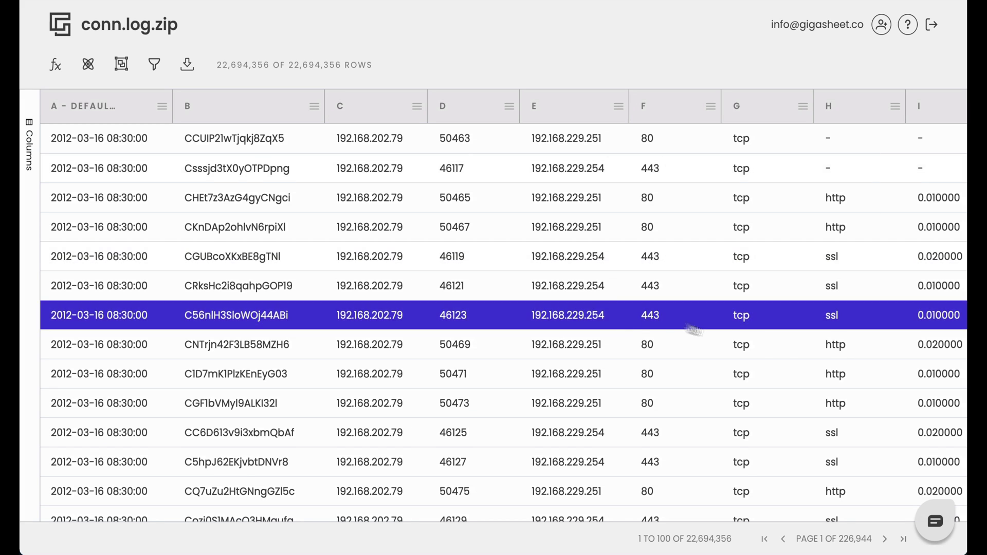
pyautogui.click(837, 343)
pyautogui.rightClick(832, 352)
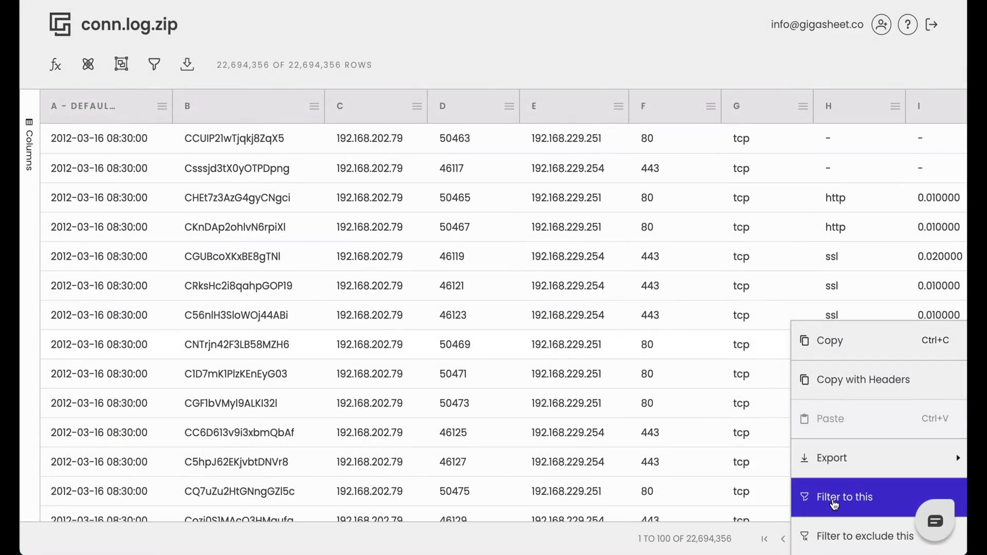
pyautogui.click(724, 455)
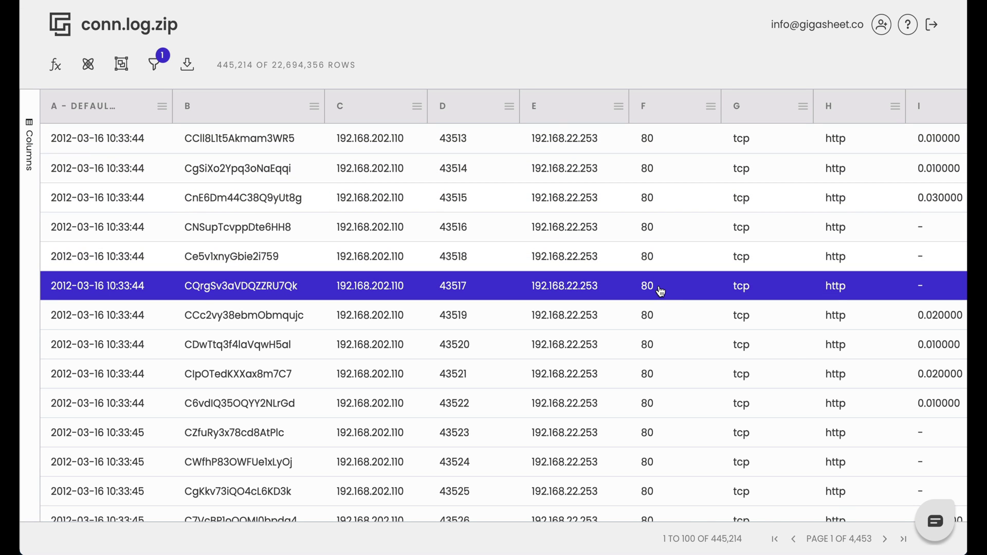
# - Exclude rows with port 80 in column F, and review the combined filter conditions
pyautogui.rightClick(661, 292)
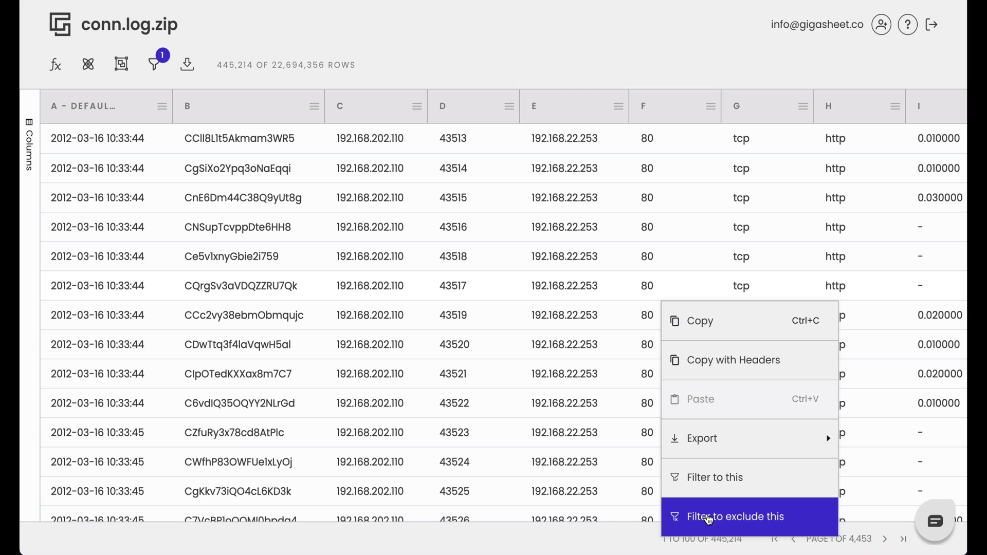
pyautogui.click(709, 517)
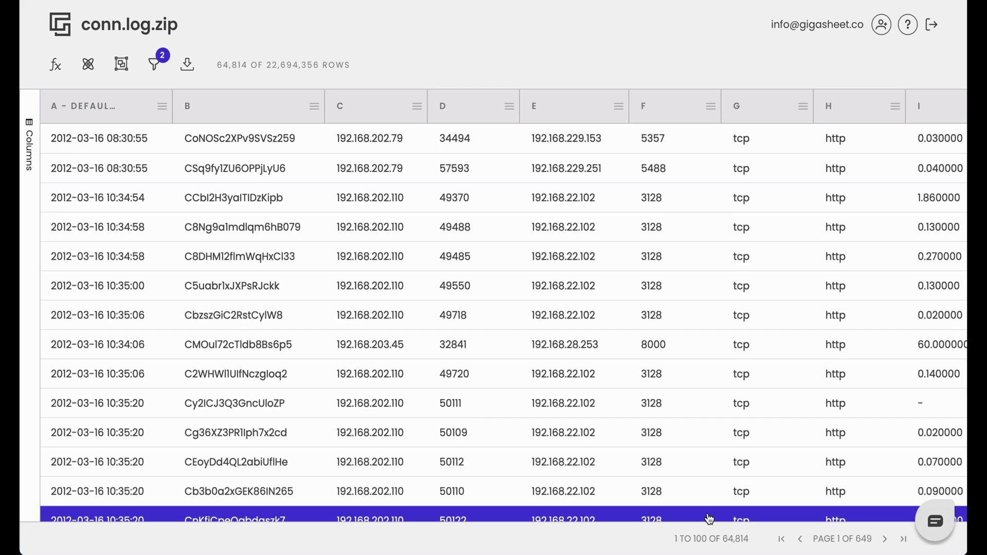
pyautogui.click(154, 65)
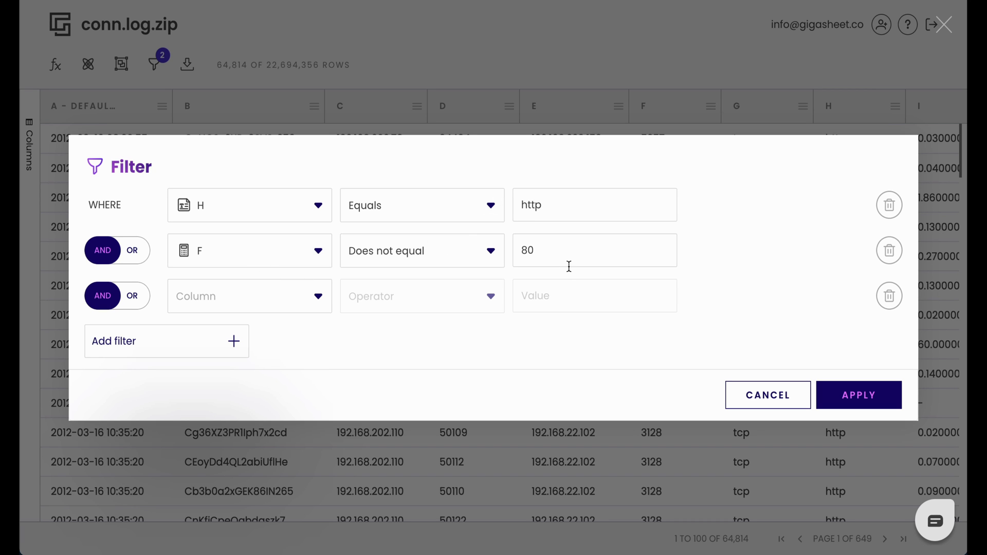
pyautogui.click(709, 447)
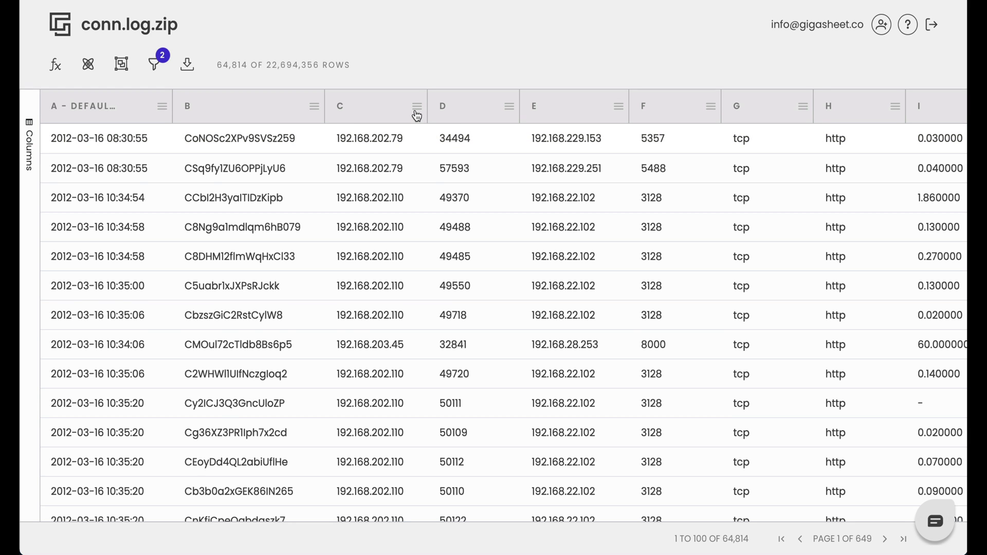
# - Group the filtered rows by column C and widen the Group column to fit the full IP addresses
pyautogui.click(416, 109)
pyautogui.click(350, 259)
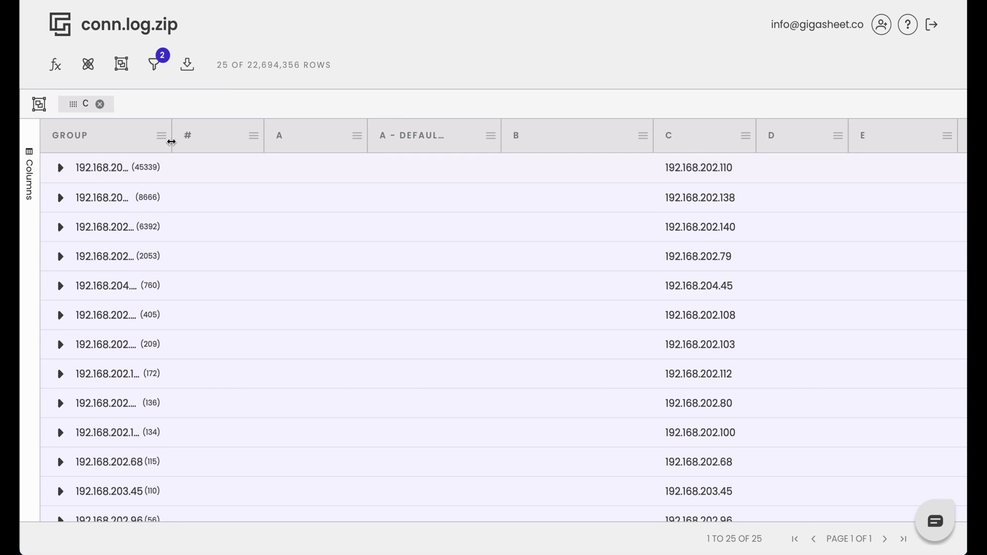
pyautogui.moveTo(172, 139); pyautogui.dragTo(250, 142)
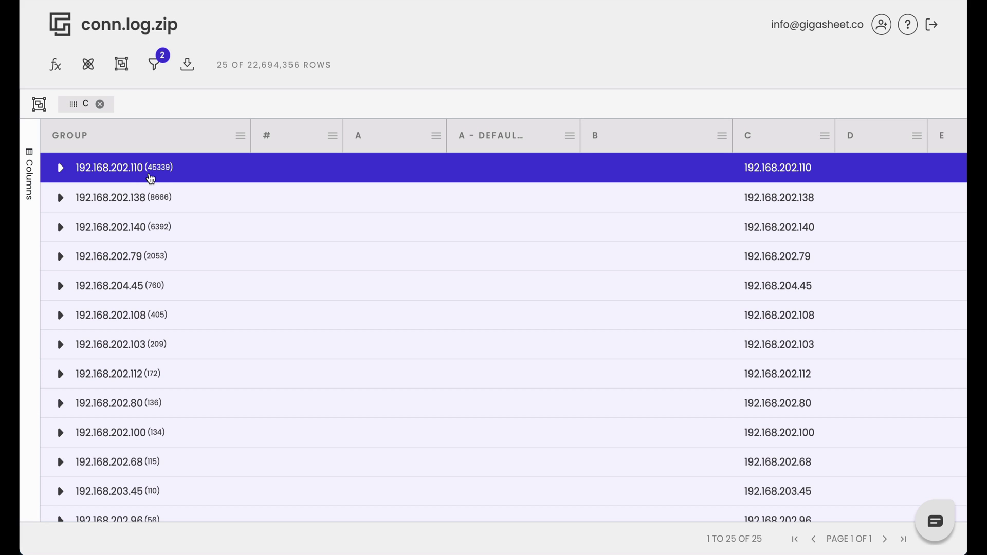
# - Expand the 192.168.202.110 group and examine its individual connections across to the port and service columns
pyautogui.click(61, 170)
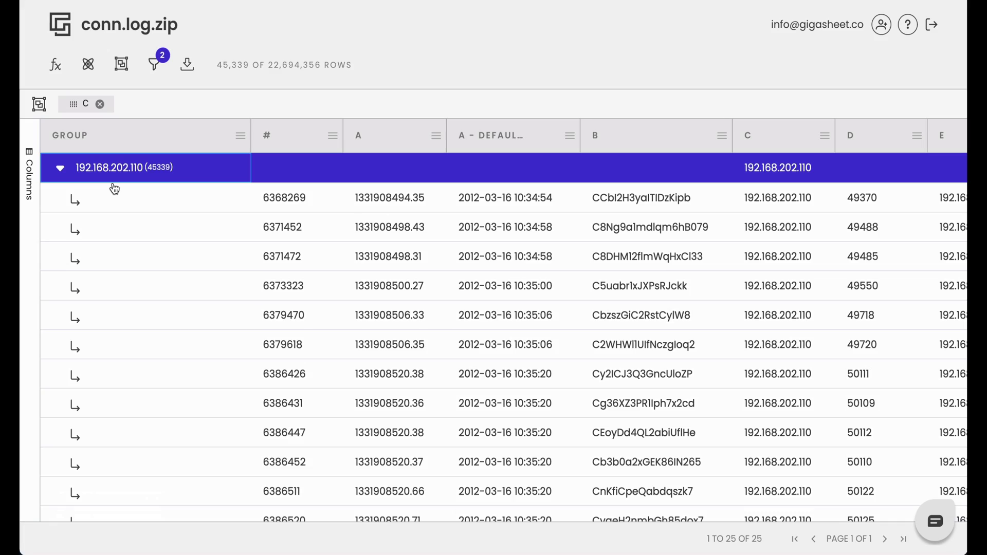
pyautogui.click(221, 229)
pyautogui.hscroll(5, 222, 232)
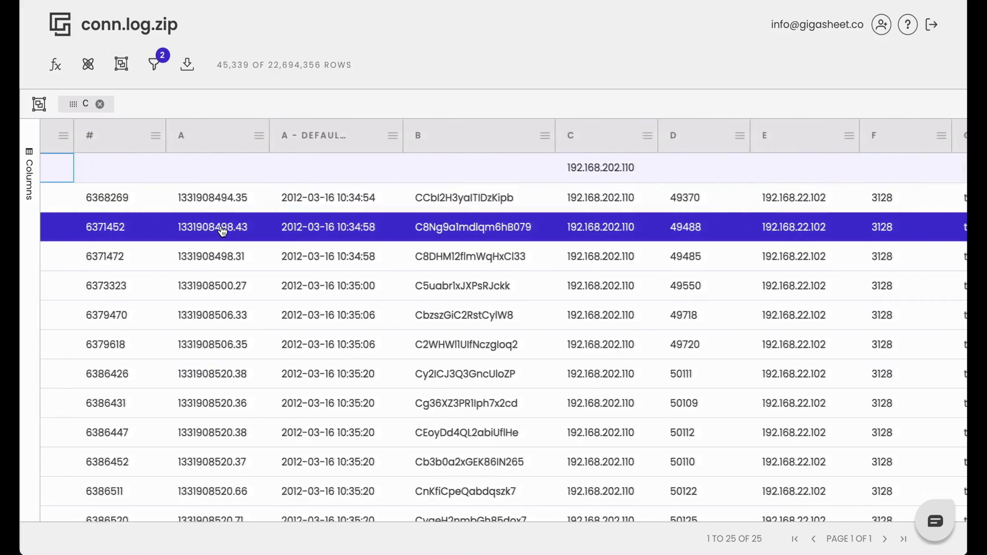
pyautogui.hscroll(5, 222, 232)
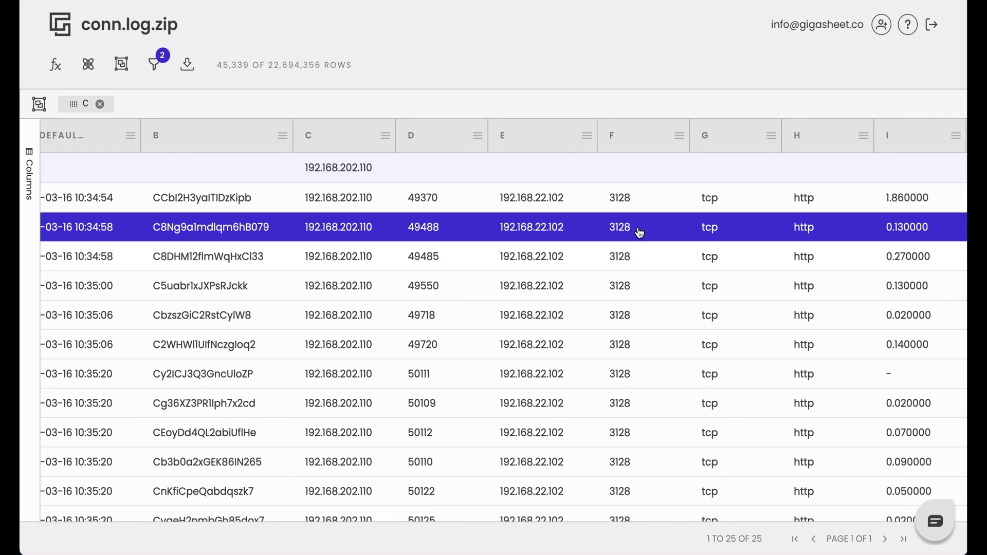
# - Add column F as a second grouping level under column C, and remove the column C grouping
pyautogui.click(680, 136)
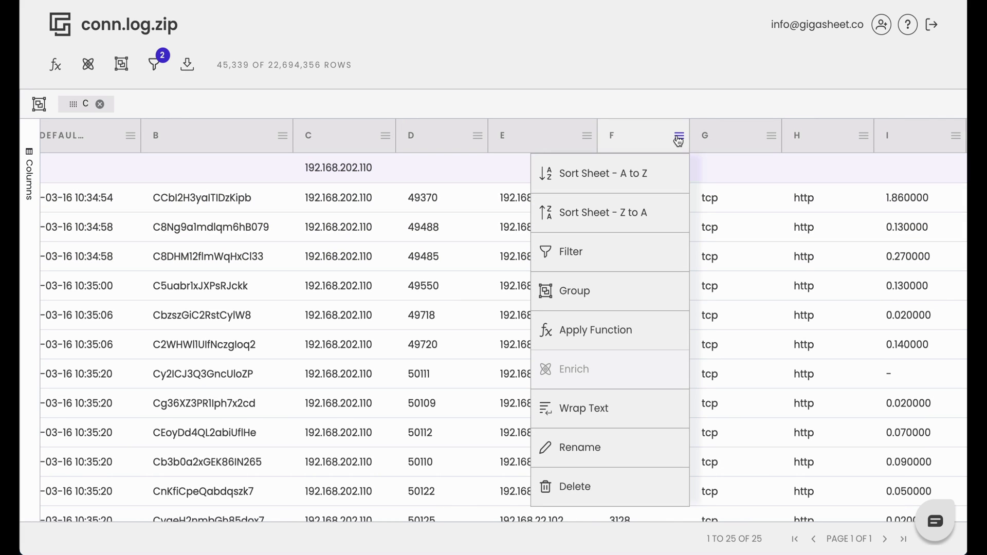
pyautogui.click(600, 302)
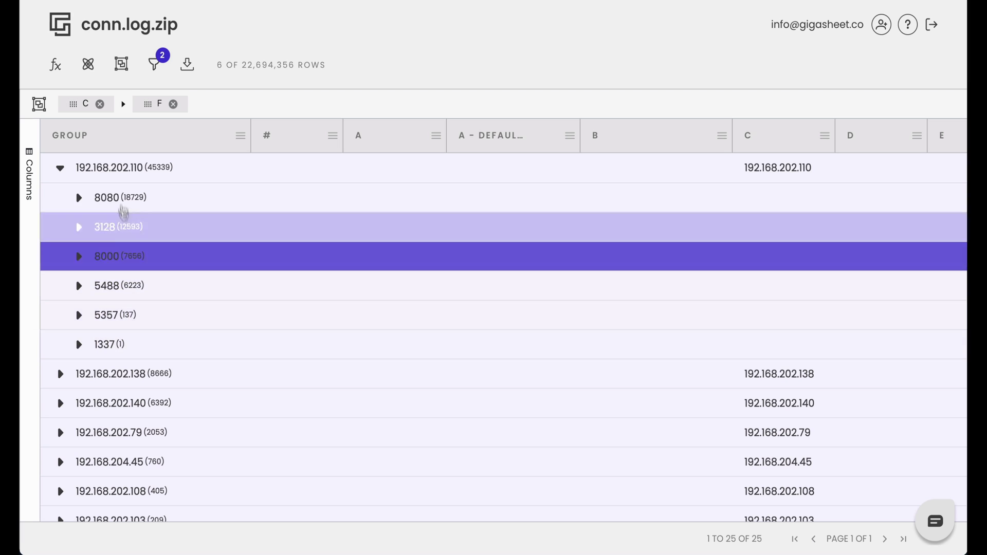
pyautogui.click(100, 105)
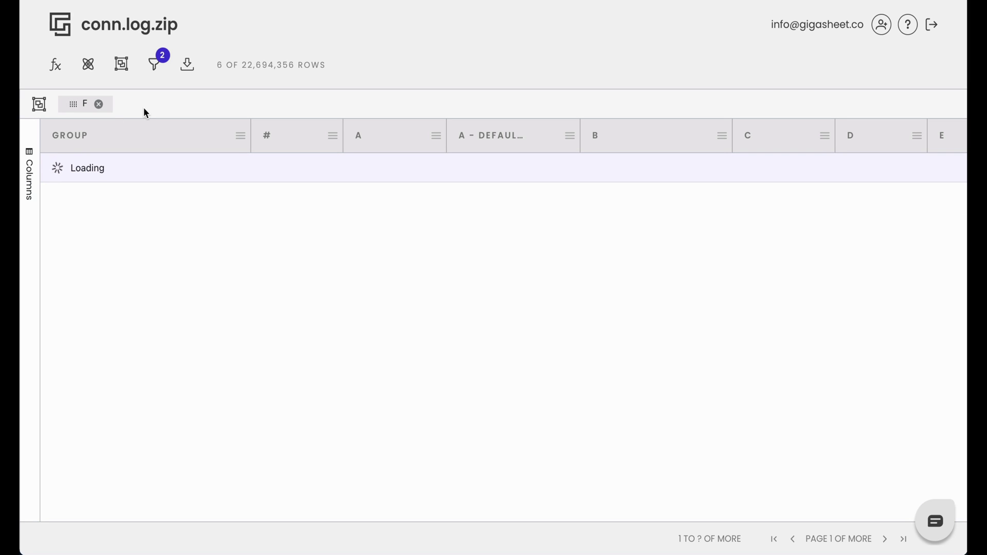